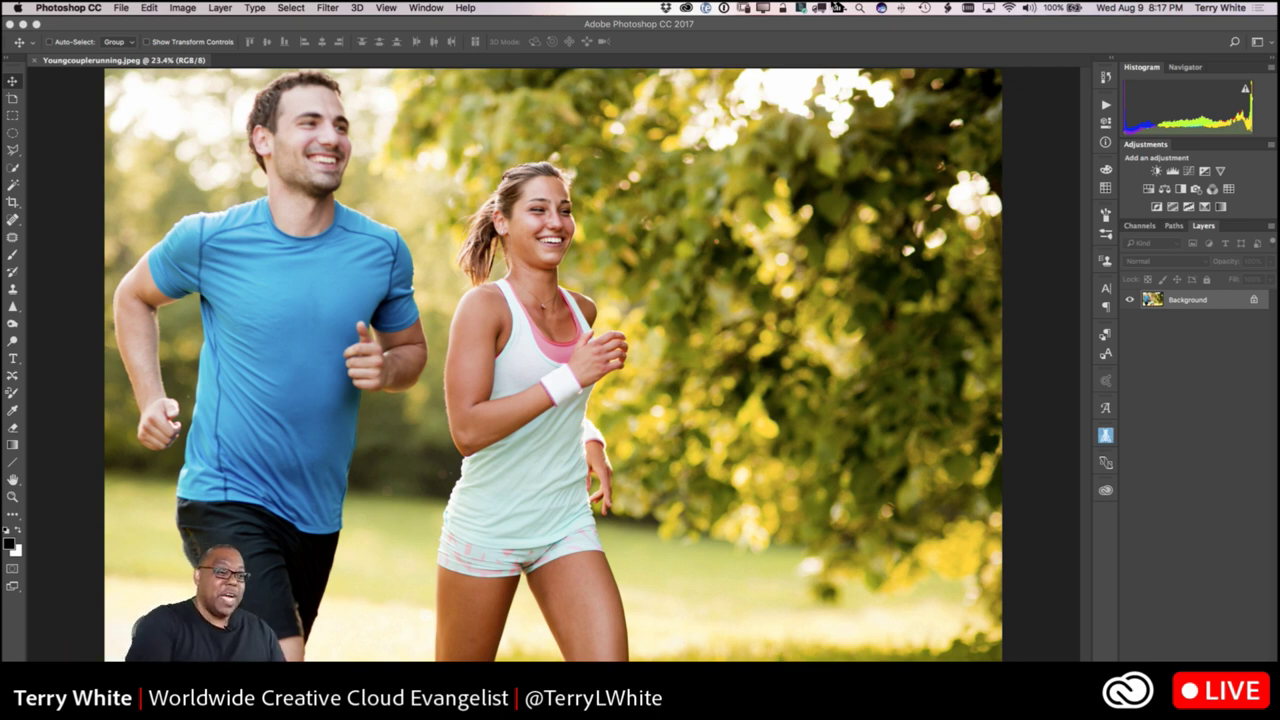
# With the freehand Lasso, loosely outline the man in the blue shirt from head to side.
pyautogui.click(13, 149)
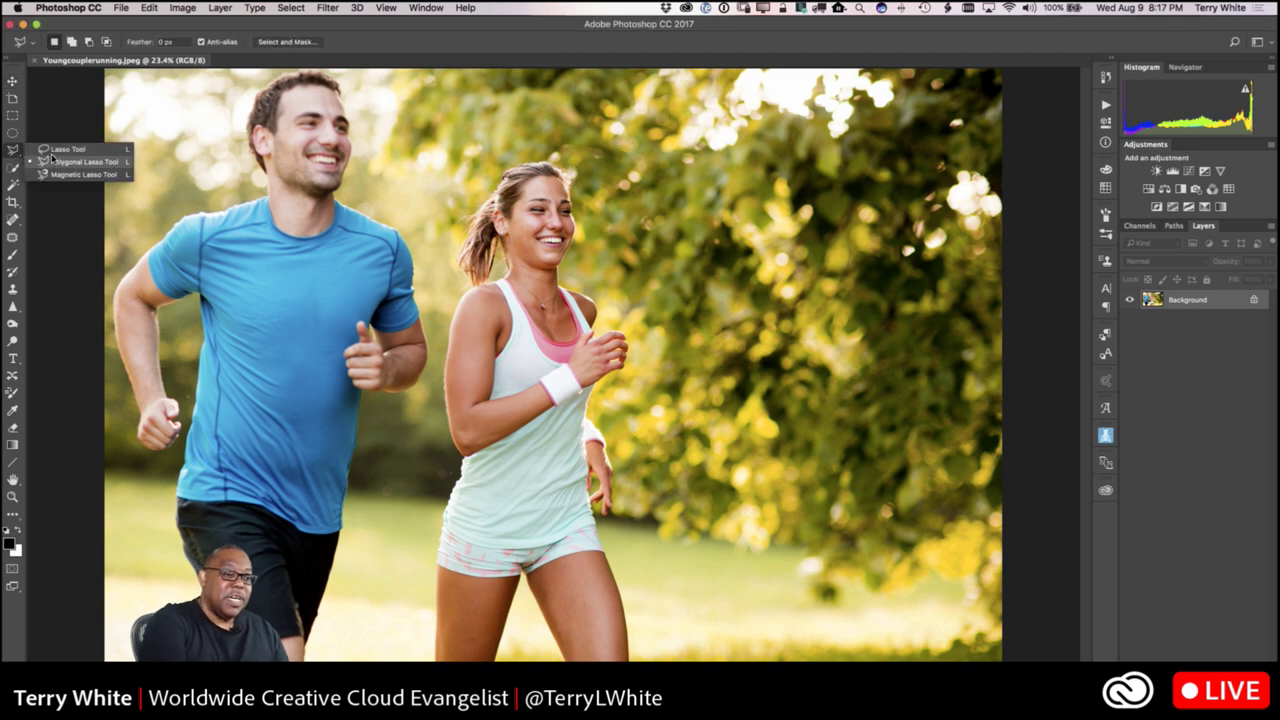
pyautogui.click(57, 151)
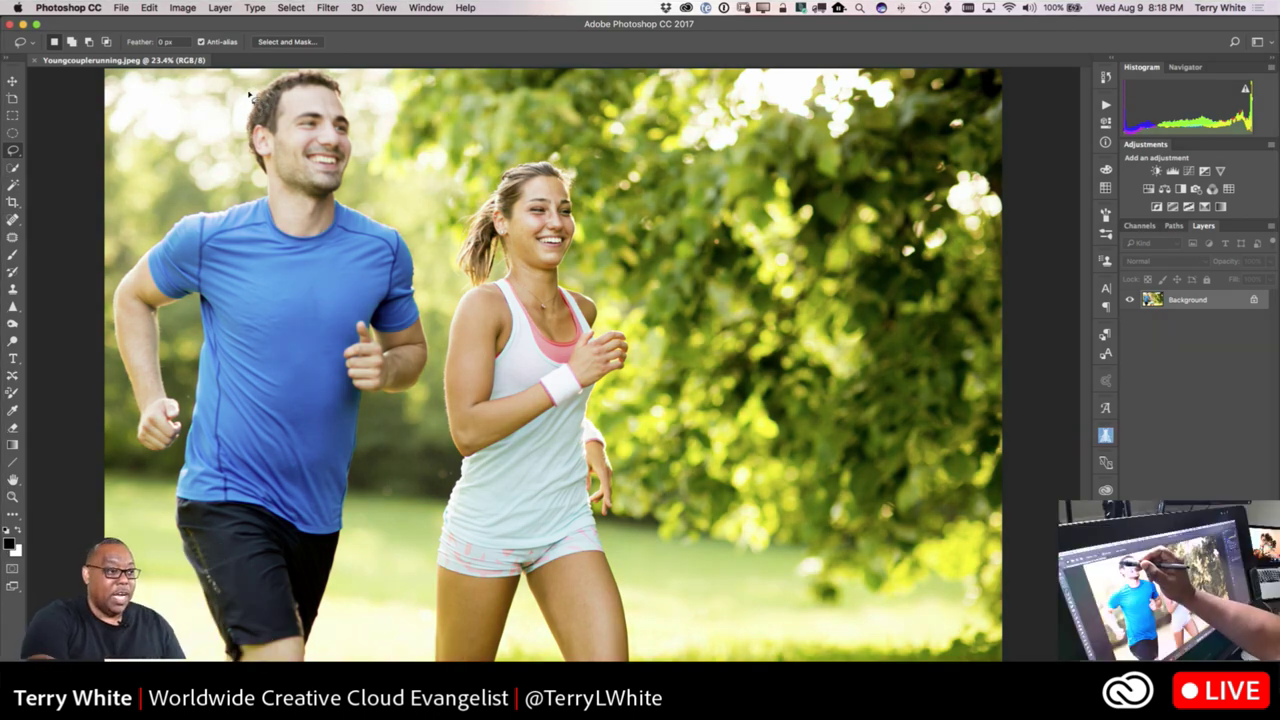
pyautogui.moveTo(253, 100)
pyautogui.mouseDown()
pyautogui.moveTo(268, 86)
pyautogui.moveTo(243, 128)
pyautogui.moveTo(262, 194)
pyautogui.moveTo(166, 228)
pyautogui.moveTo(132, 262)
pyautogui.moveTo(108, 320)
pyautogui.moveTo(148, 460)
pyautogui.moveTo(180, 455)
pyautogui.moveTo(168, 515)
pyautogui.mouseUp()
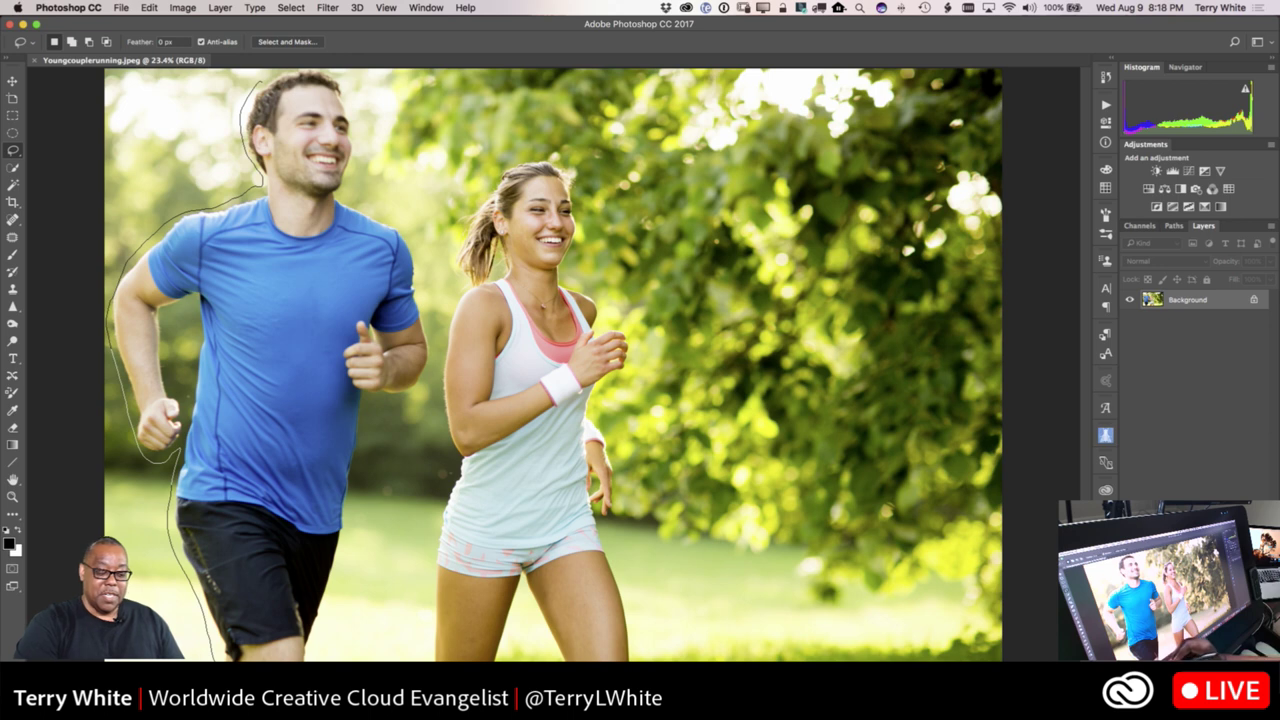
pyautogui.moveTo(316, 662)
pyautogui.mouseDown()
pyautogui.moveTo(346, 586)
pyautogui.moveTo(380, 404)
pyautogui.moveTo(424, 388)
pyautogui.moveTo(436, 352)
pyautogui.moveTo(398, 222)
pyautogui.moveTo(342, 198)
pyautogui.moveTo(366, 150)
pyautogui.moveTo(356, 86)
pyautogui.moveTo(296, 72)
pyautogui.moveTo(266, 82)
pyautogui.moveTo(254, 115)
pyautogui.mouseUp()
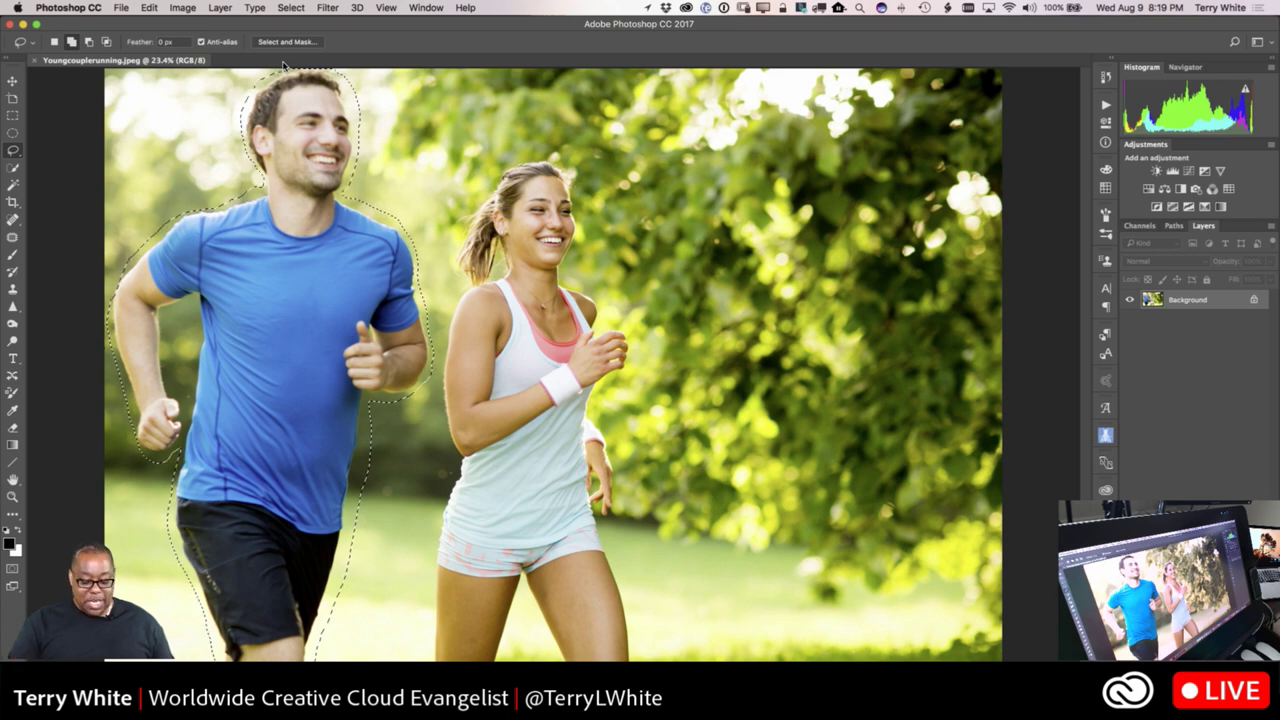
pyautogui.hotkey('shift', 'BackSpace')
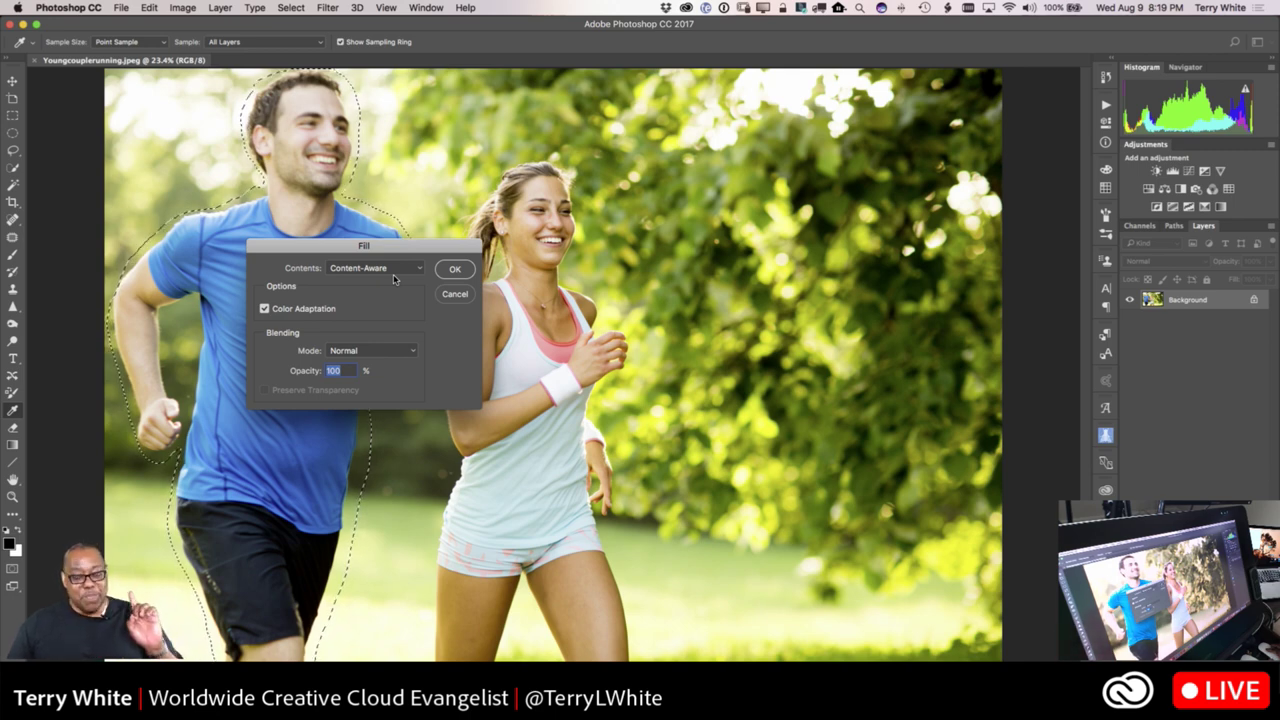
pyautogui.click(453, 271)
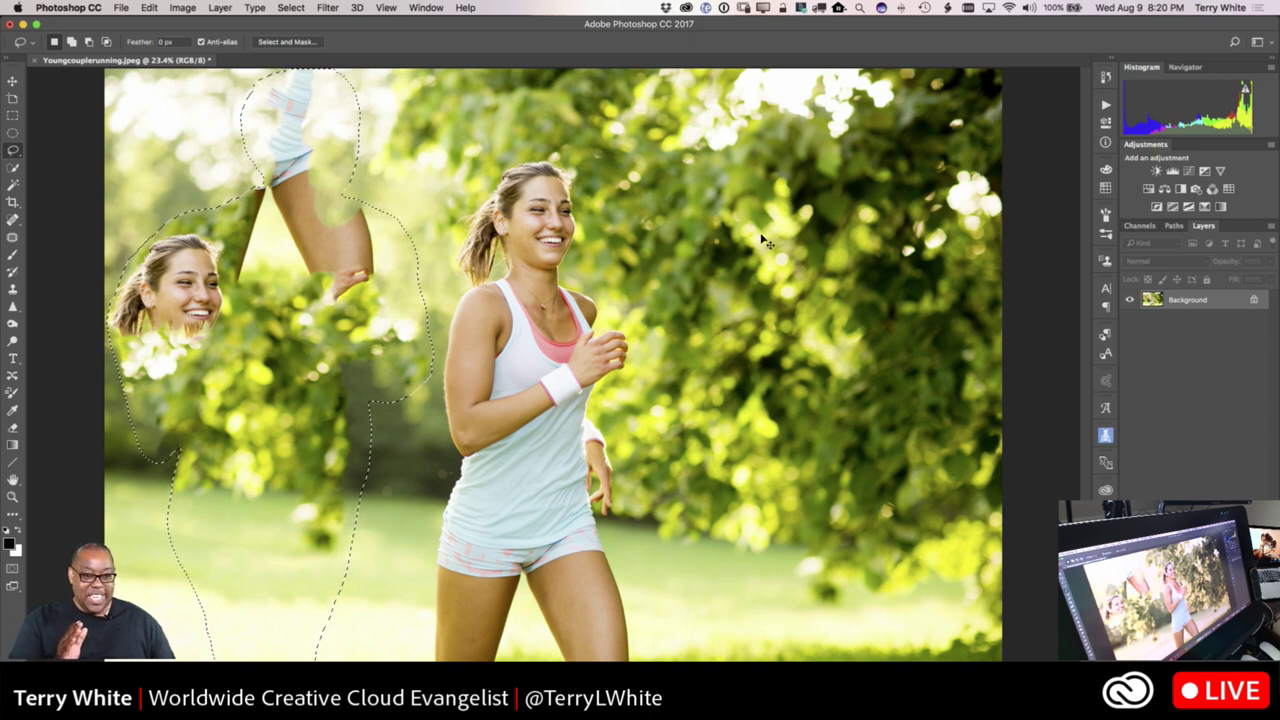
pyautogui.press('super+z')
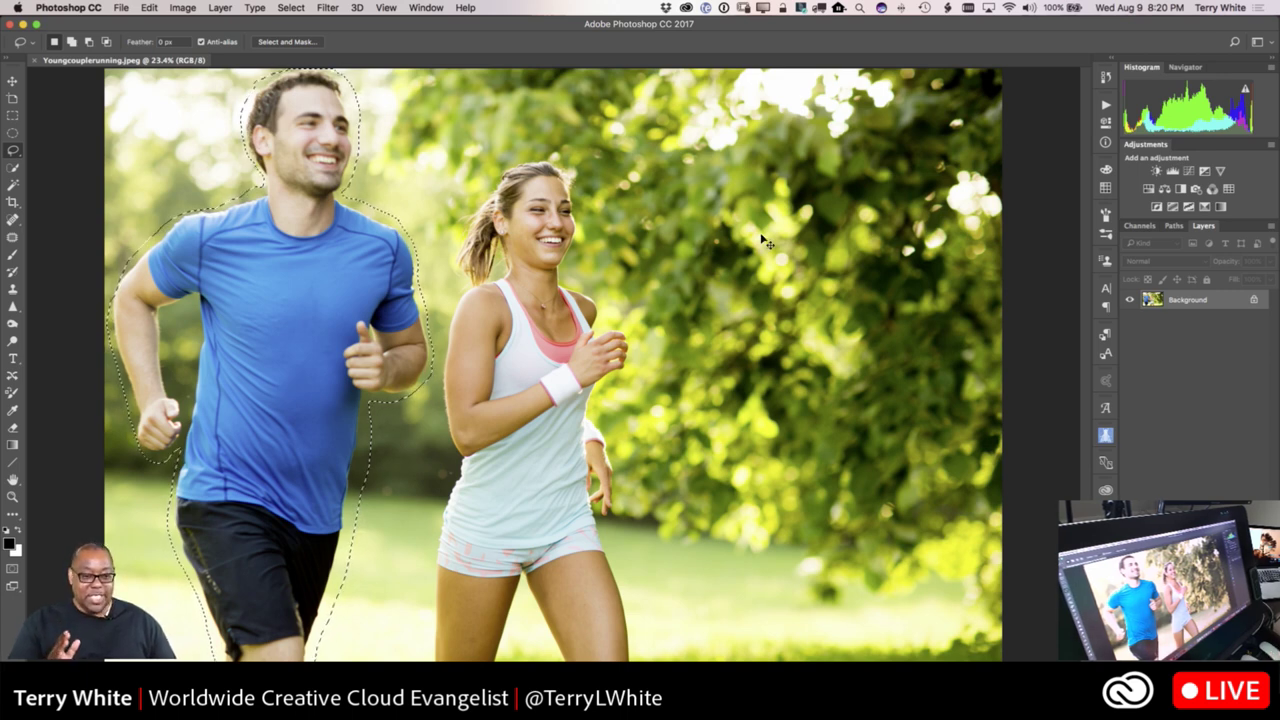
# Deselect the man, unlock the Background into Layer 0, and enter Quick Mask mode.
pyautogui.press('super+d')
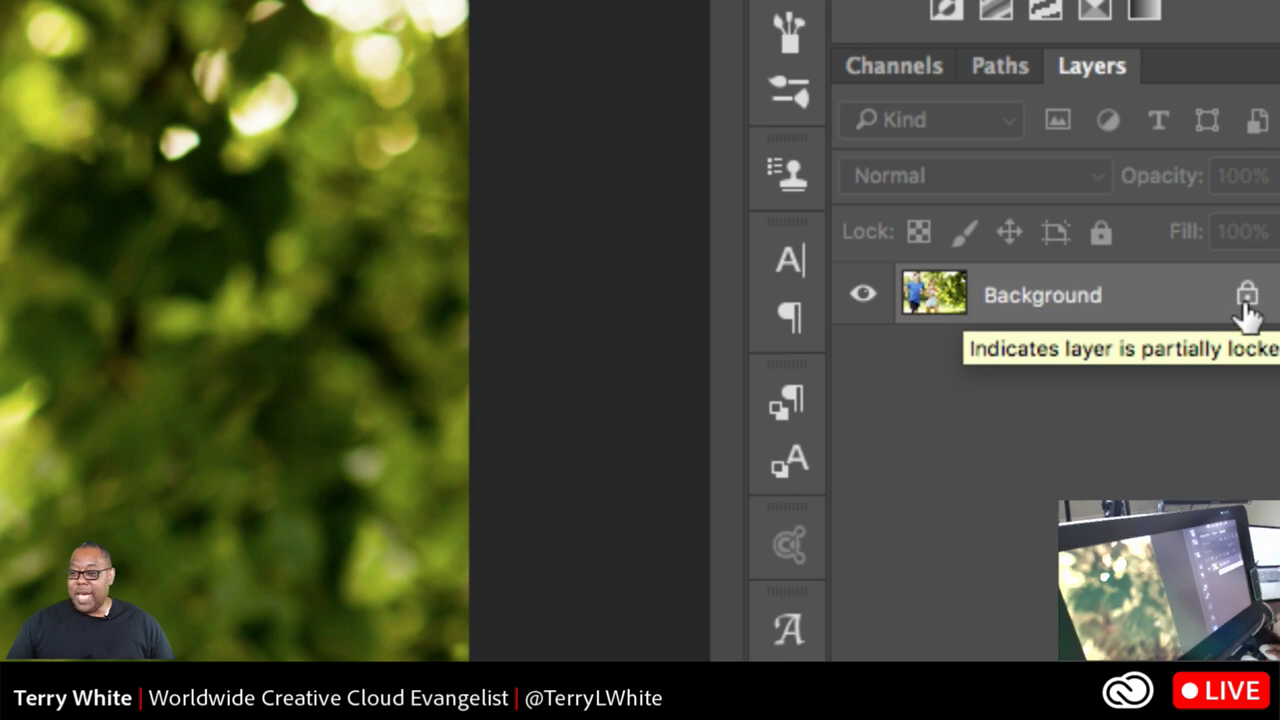
pyautogui.click(1246, 298)
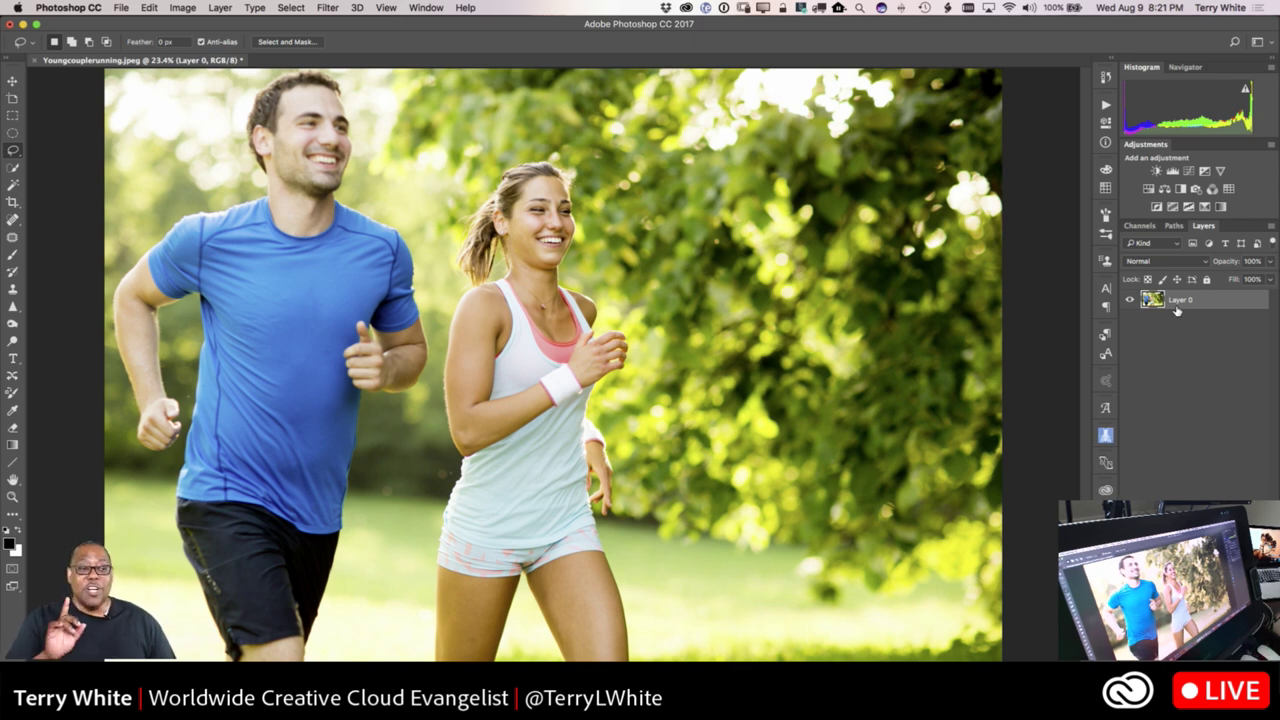
pyautogui.press('q')
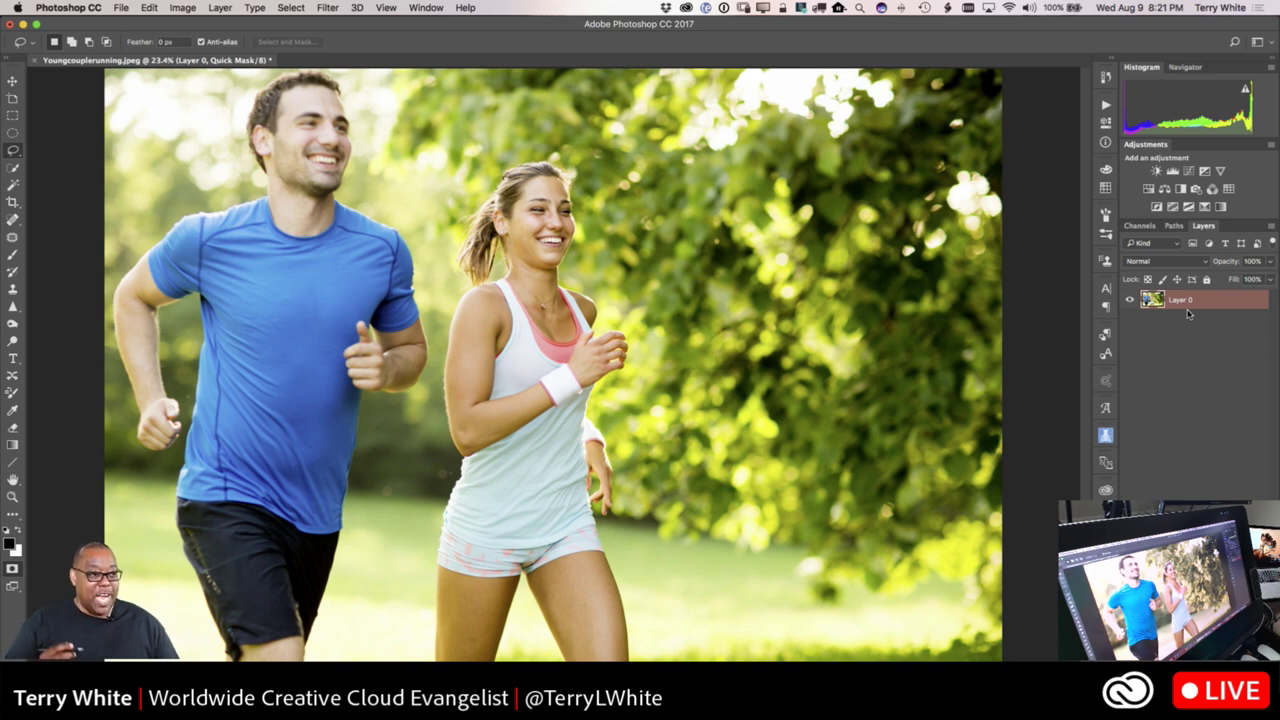
# Paint the woman's neck, arm, leg, shoulder and head with a size-200 brush, then exit Quick Mask.
pyautogui.press('b')
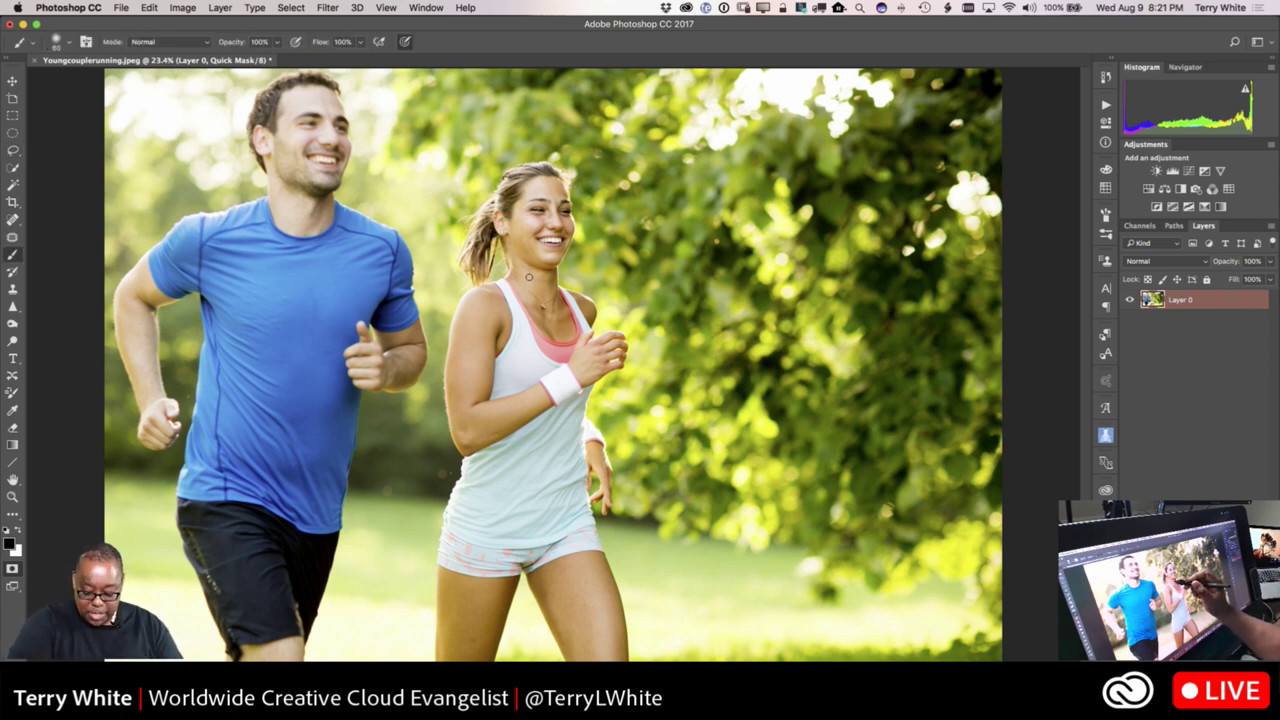
pyautogui.press(']')
pyautogui.press(']')
pyautogui.press(']')
pyautogui.press(']')
pyautogui.press(']')
pyautogui.press(']')
pyautogui.moveTo(528, 278)
pyautogui.mouseDown()
pyautogui.moveTo(522, 330)
pyautogui.moveTo(530, 232)
pyautogui.moveTo(505, 202)
pyautogui.moveTo(482, 232)
pyautogui.moveTo(512, 196)
pyautogui.moveTo(466, 262)
pyautogui.moveTo(470, 200)
pyautogui.moveTo(456, 240)
pyautogui.moveTo(490, 285)
pyautogui.moveTo(535, 185)
pyautogui.moveTo(572, 212)
pyautogui.moveTo(560, 238)
pyautogui.moveTo(565, 172)
pyautogui.moveTo(520, 160)
pyautogui.moveTo(546, 228)
pyautogui.moveTo(545, 285)
pyautogui.mouseUp()
pyautogui.moveTo(488, 368)
pyautogui.mouseDown()
pyautogui.moveTo(478, 279)
pyautogui.moveTo(454, 398)
pyautogui.moveTo(478, 448)
pyautogui.moveTo(469, 527)
pyautogui.moveTo(461, 501)
pyautogui.moveTo(448, 539)
pyautogui.moveTo(467, 482)
pyautogui.moveTo(442, 631)
pyautogui.moveTo(446, 598)
pyautogui.moveTo(459, 626)
pyautogui.moveTo(513, 601)
pyautogui.moveTo(500, 603)
pyautogui.moveTo(491, 569)
pyautogui.moveTo(515, 515)
pyautogui.mouseUp()
pyautogui.moveTo(555, 598)
pyautogui.mouseDown()
pyautogui.moveTo(581, 656)
pyautogui.moveTo(579, 635)
pyautogui.moveTo(614, 636)
pyautogui.moveTo(615, 652)
pyautogui.moveTo(543, 639)
pyautogui.moveTo(621, 635)
pyautogui.moveTo(597, 563)
pyautogui.moveTo(563, 651)
pyautogui.moveTo(547, 627)
pyautogui.moveTo(538, 652)
pyautogui.moveTo(589, 560)
pyautogui.moveTo(585, 534)
pyautogui.moveTo(573, 568)
pyautogui.moveTo(559, 556)
pyautogui.moveTo(591, 532)
pyautogui.moveTo(601, 502)
pyautogui.moveTo(594, 437)
pyautogui.moveTo(600, 494)
pyautogui.moveTo(539, 556)
pyautogui.moveTo(586, 414)
pyautogui.moveTo(574, 414)
pyautogui.moveTo(615, 354)
pyautogui.moveTo(600, 351)
pyautogui.moveTo(609, 339)
pyautogui.moveTo(587, 346)
pyautogui.moveTo(538, 399)
pyautogui.moveTo(520, 397)
pyautogui.moveTo(532, 466)
pyautogui.moveTo(495, 462)
pyautogui.moveTo(502, 508)
pyautogui.moveTo(533, 516)
pyautogui.moveTo(559, 407)
pyautogui.moveTo(551, 430)
pyautogui.moveTo(548, 390)
pyautogui.moveTo(518, 367)
pyautogui.moveTo(573, 313)
pyautogui.moveTo(574, 329)
pyautogui.moveTo(583, 306)
pyautogui.moveTo(548, 301)
pyautogui.moveTo(514, 343)
pyautogui.mouseUp()
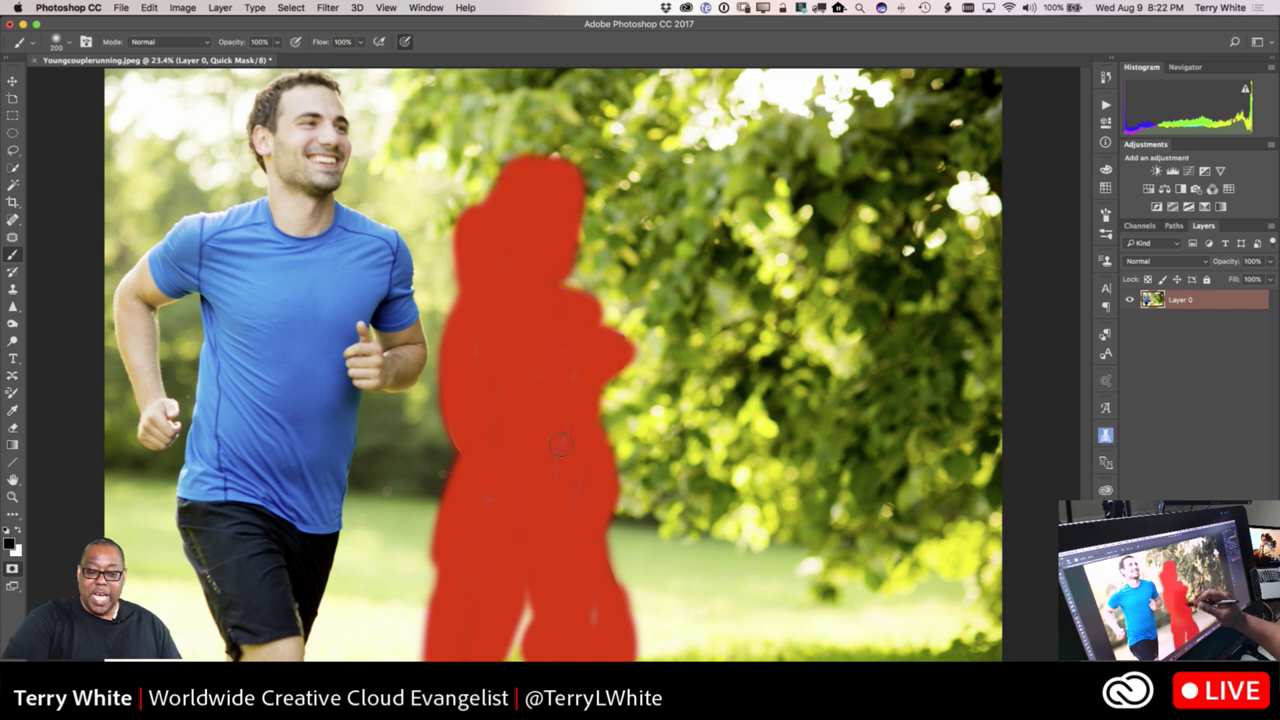
pyautogui.moveTo(608, 634)
pyautogui.mouseDown()
pyautogui.moveTo(615, 560)
pyautogui.moveTo(638, 650)
pyautogui.moveTo(615, 500)
pyautogui.moveTo(567, 376)
pyautogui.mouseUp()
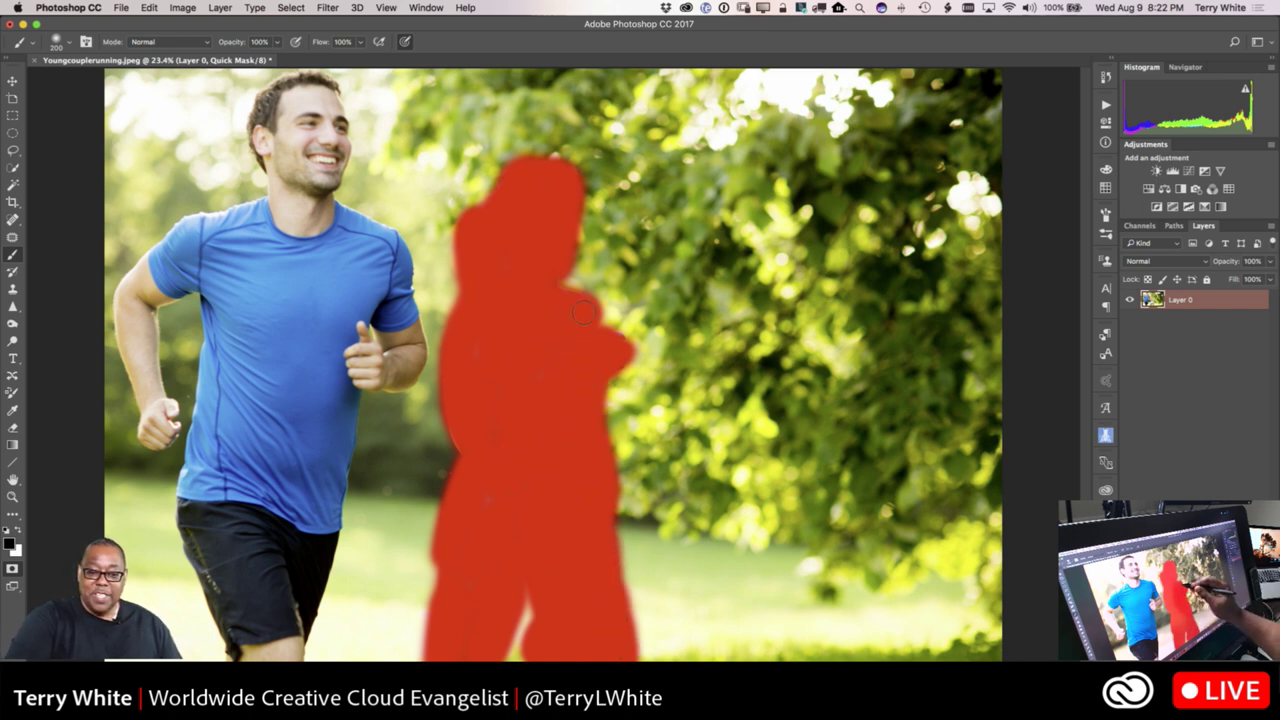
pyautogui.moveTo(584, 313)
pyautogui.mouseDown()
pyautogui.moveTo(572, 282)
pyautogui.moveTo(584, 226)
pyautogui.mouseUp()
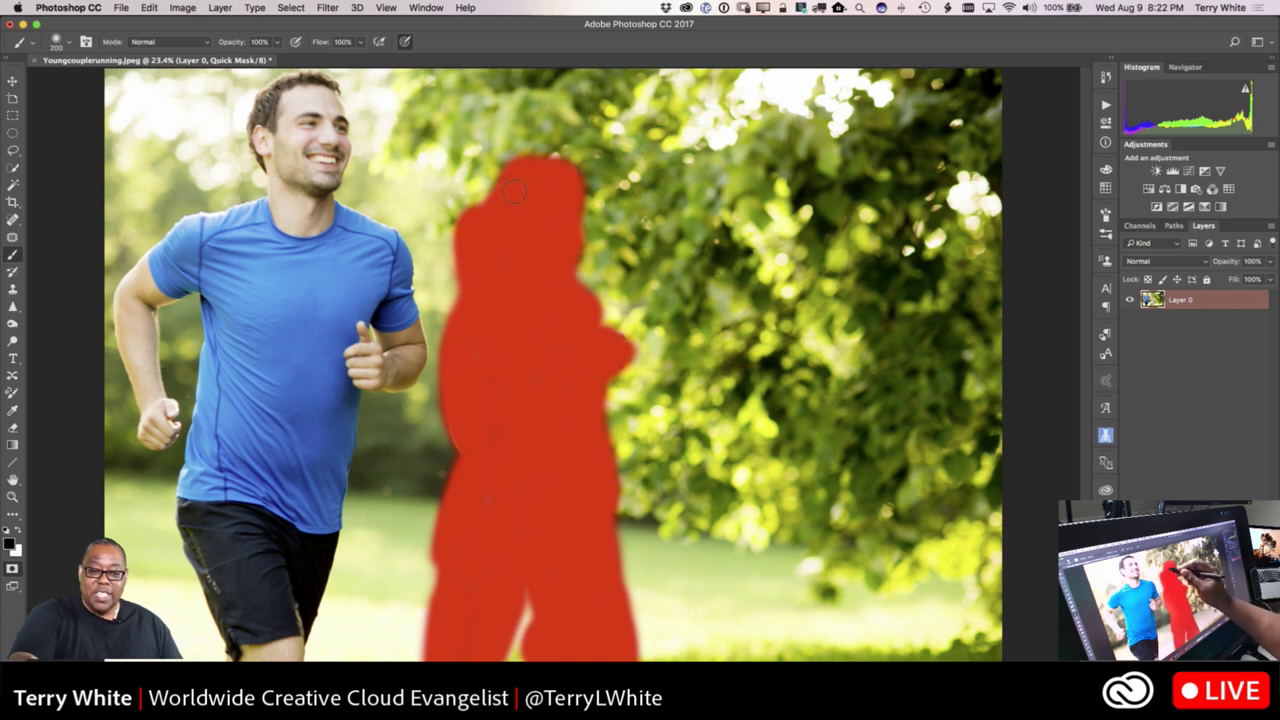
pyautogui.moveTo(513, 190); pyautogui.dragTo(490, 178)
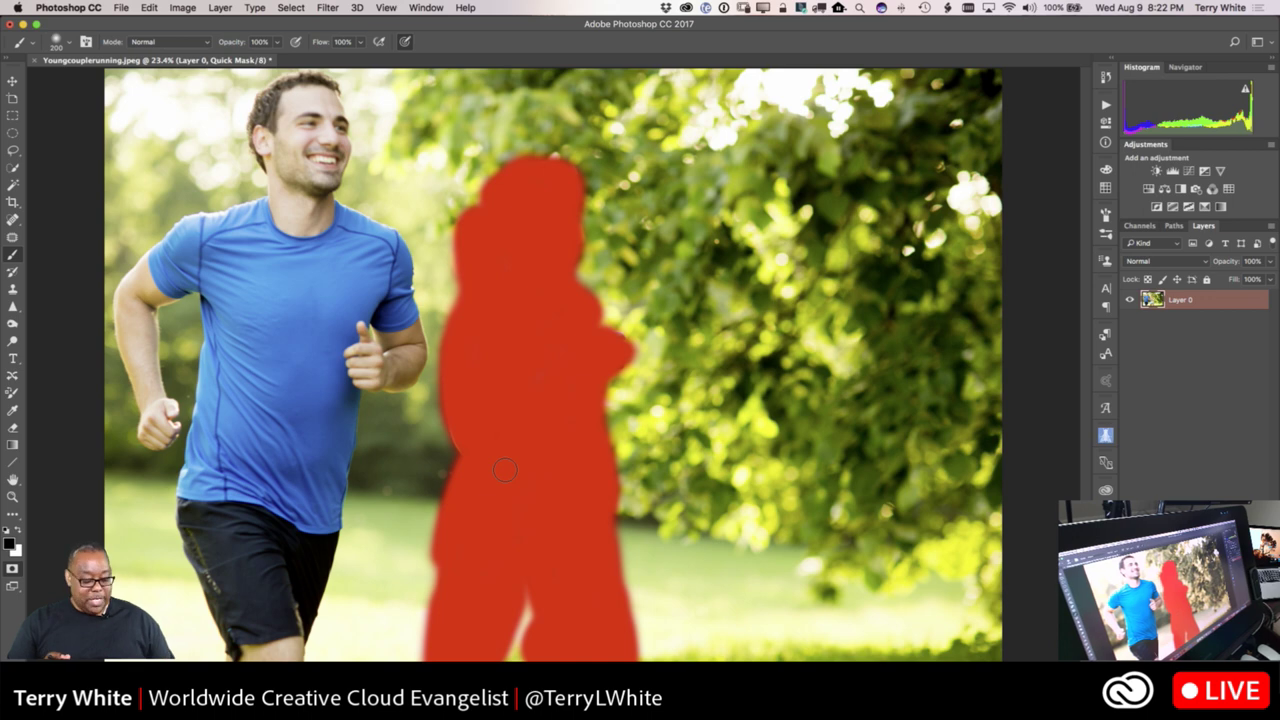
pyautogui.press('q')
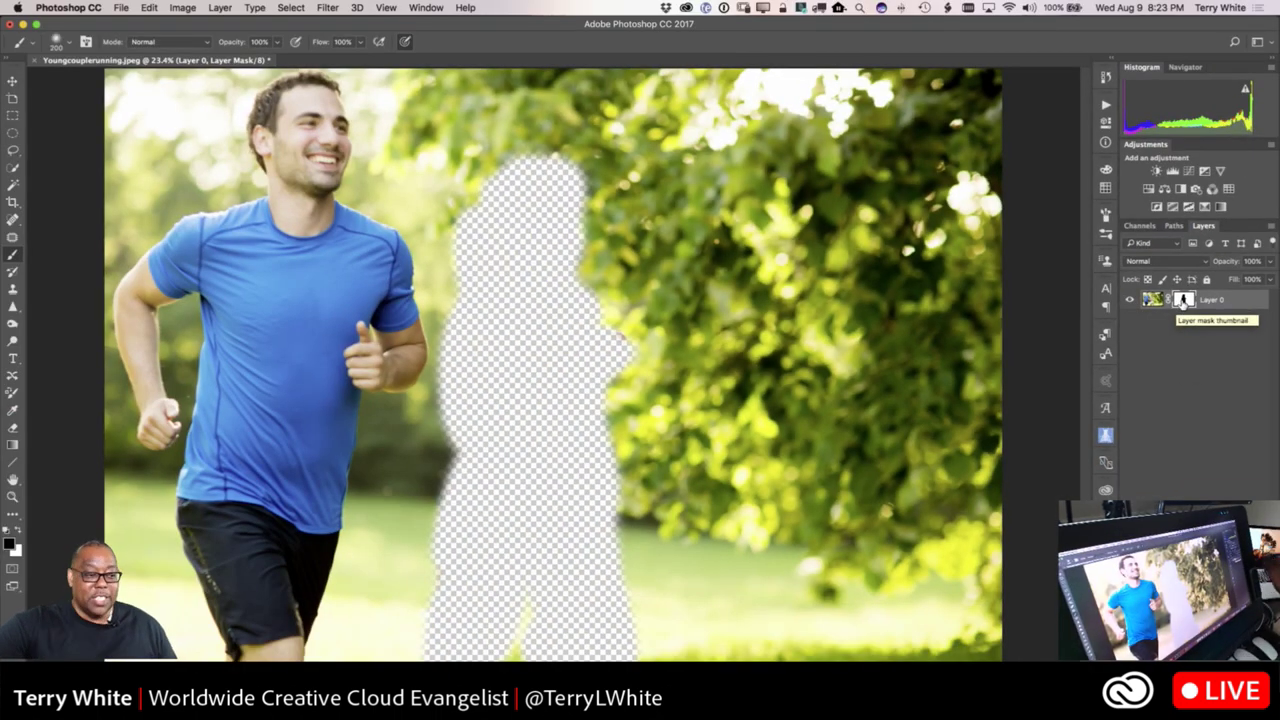
# Lasso around the man from head past his shorts, then target Layer 0's image thumbnail.
pyautogui.click(15, 150)
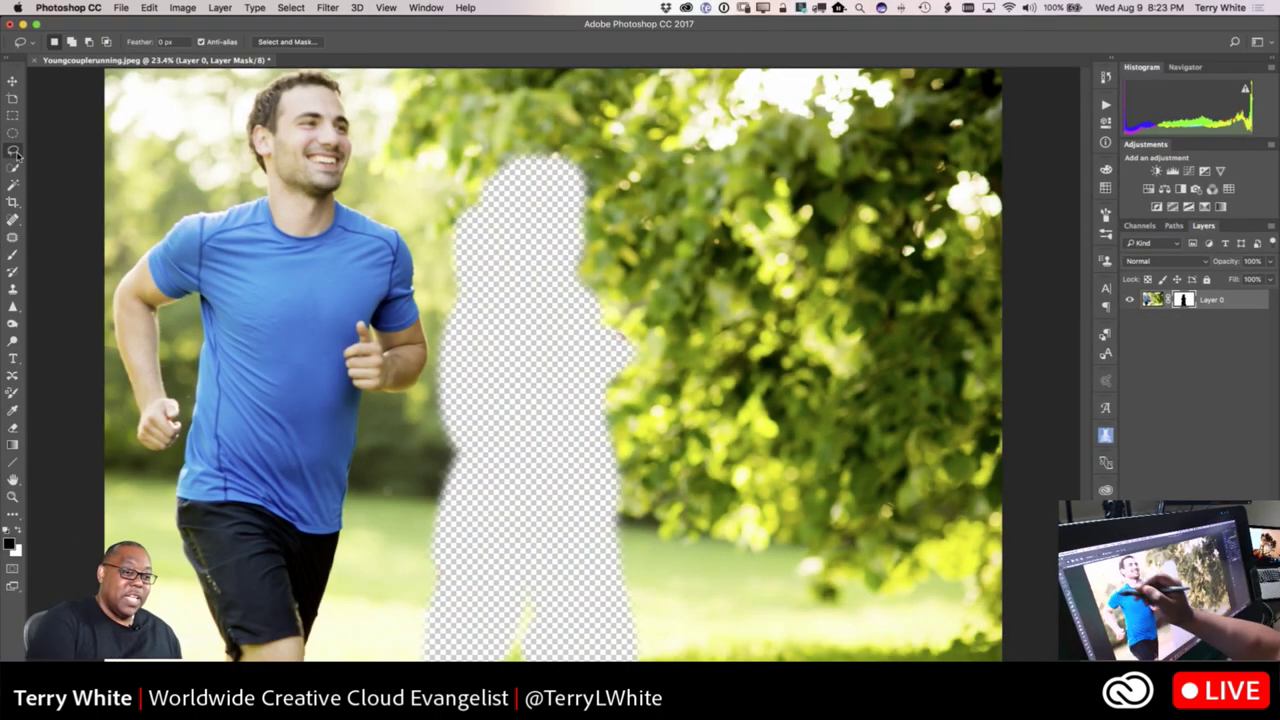
pyautogui.moveTo(245, 105)
pyautogui.mouseDown()
pyautogui.moveTo(242, 150)
pyautogui.moveTo(262, 200)
pyautogui.moveTo(175, 227)
pyautogui.moveTo(125, 275)
pyautogui.moveTo(115, 310)
pyautogui.moveTo(118, 373)
pyautogui.moveTo(173, 516)
pyautogui.mouseUp()
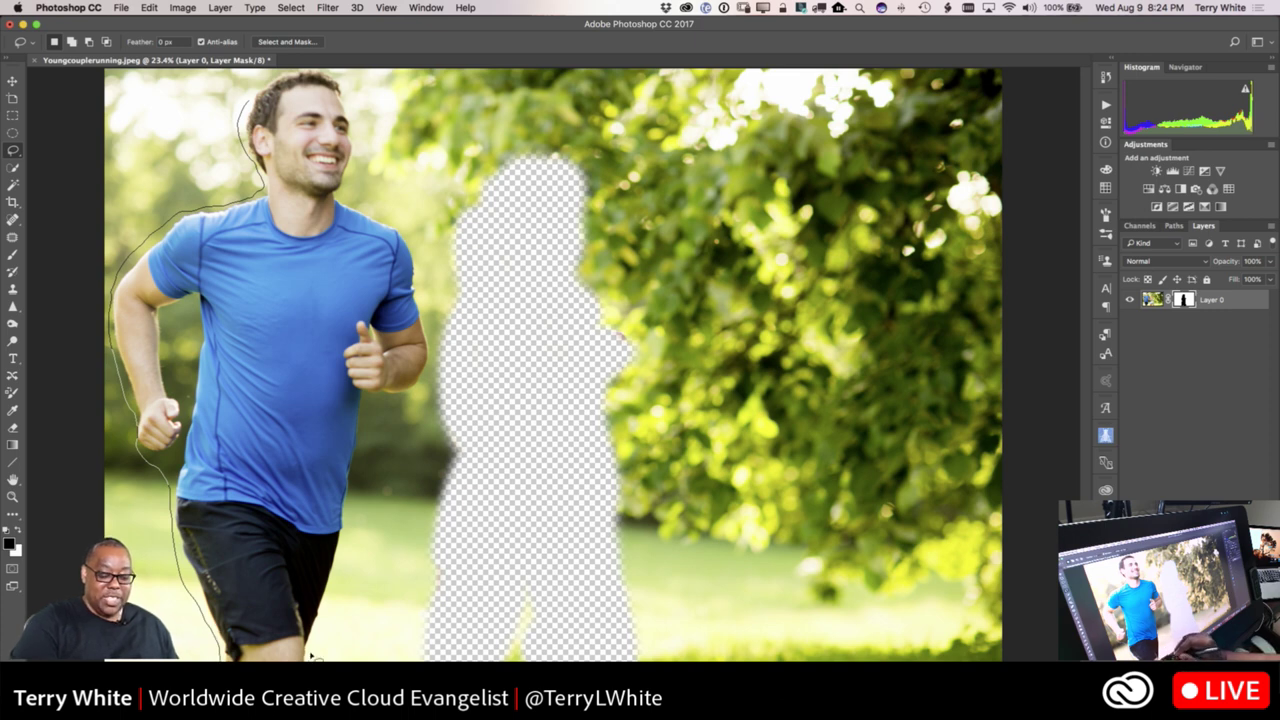
pyautogui.moveTo(312, 655)
pyautogui.mouseDown()
pyautogui.moveTo(356, 525)
pyautogui.moveTo(370, 400)
pyautogui.moveTo(414, 398)
pyautogui.moveTo(432, 368)
pyautogui.mouseUp()
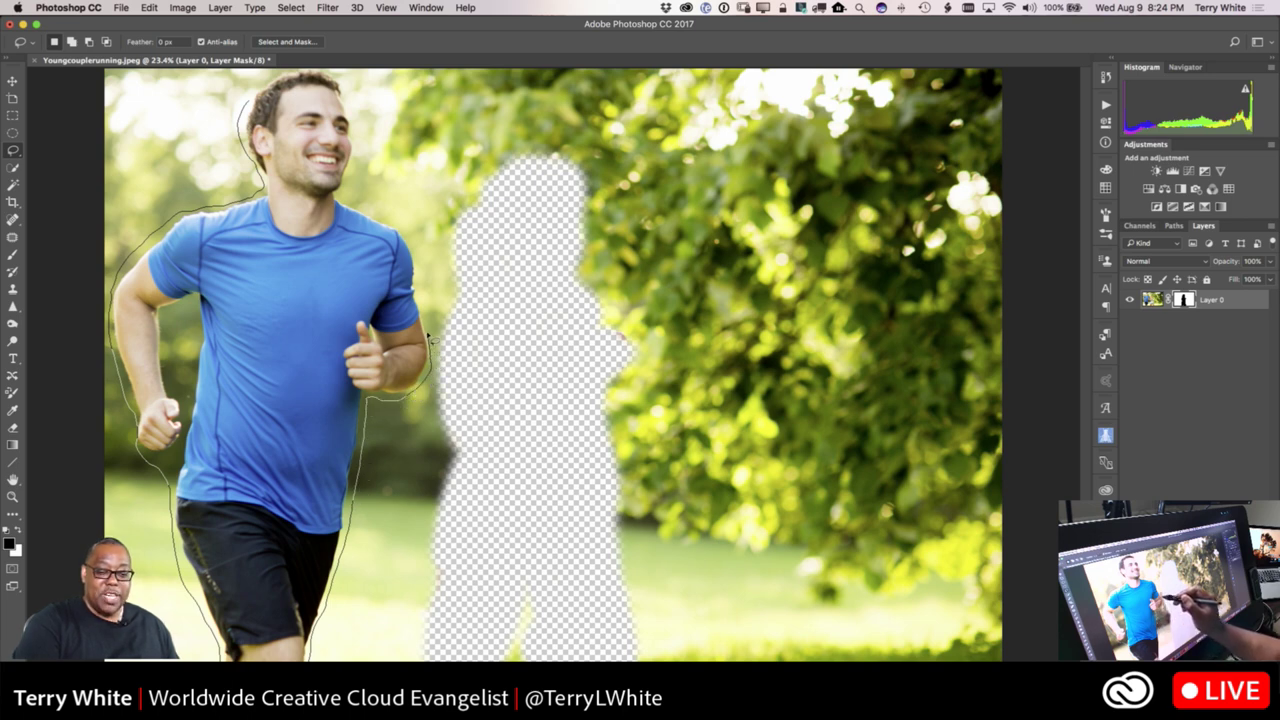
pyautogui.moveTo(421, 313)
pyautogui.mouseDown()
pyautogui.moveTo(412, 246)
pyautogui.moveTo(396, 224)
pyautogui.moveTo(342, 204)
pyautogui.moveTo(358, 168)
pyautogui.moveTo(355, 107)
pyautogui.moveTo(328, 70)
pyautogui.moveTo(300, 64)
pyautogui.moveTo(264, 80)
pyautogui.moveTo(246, 109)
pyautogui.mouseUp()
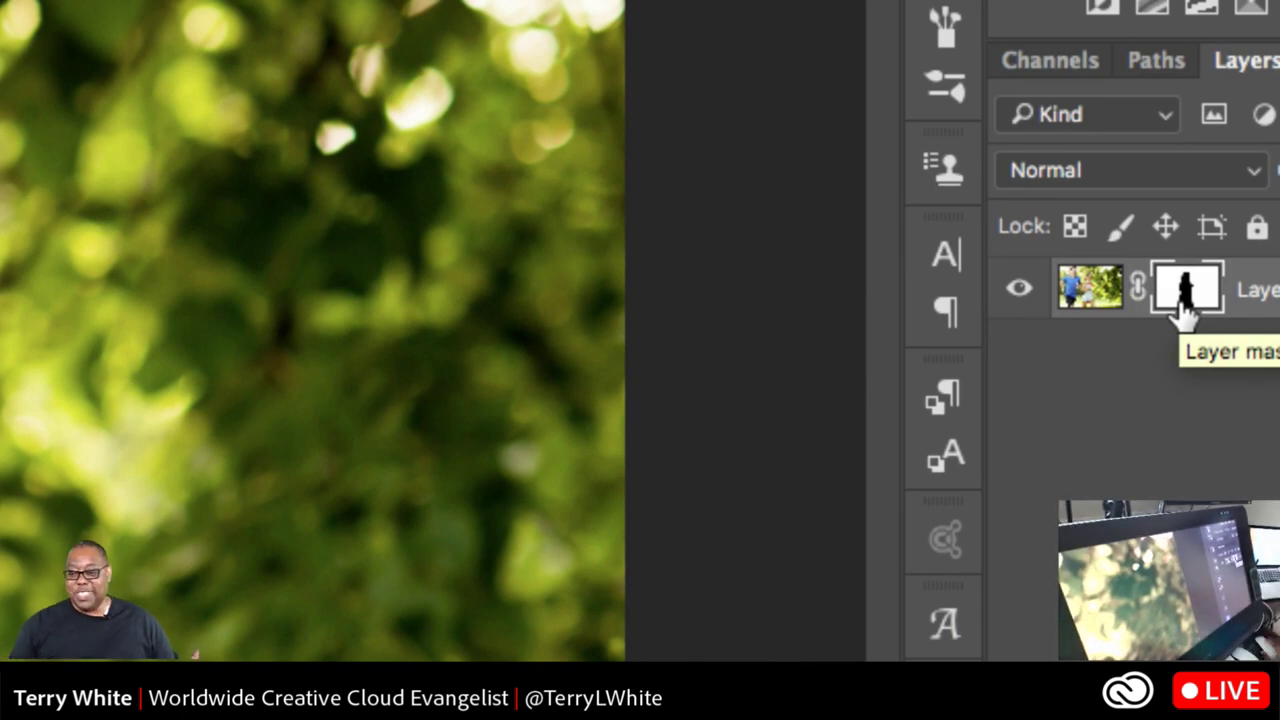
pyautogui.click(1100, 298)
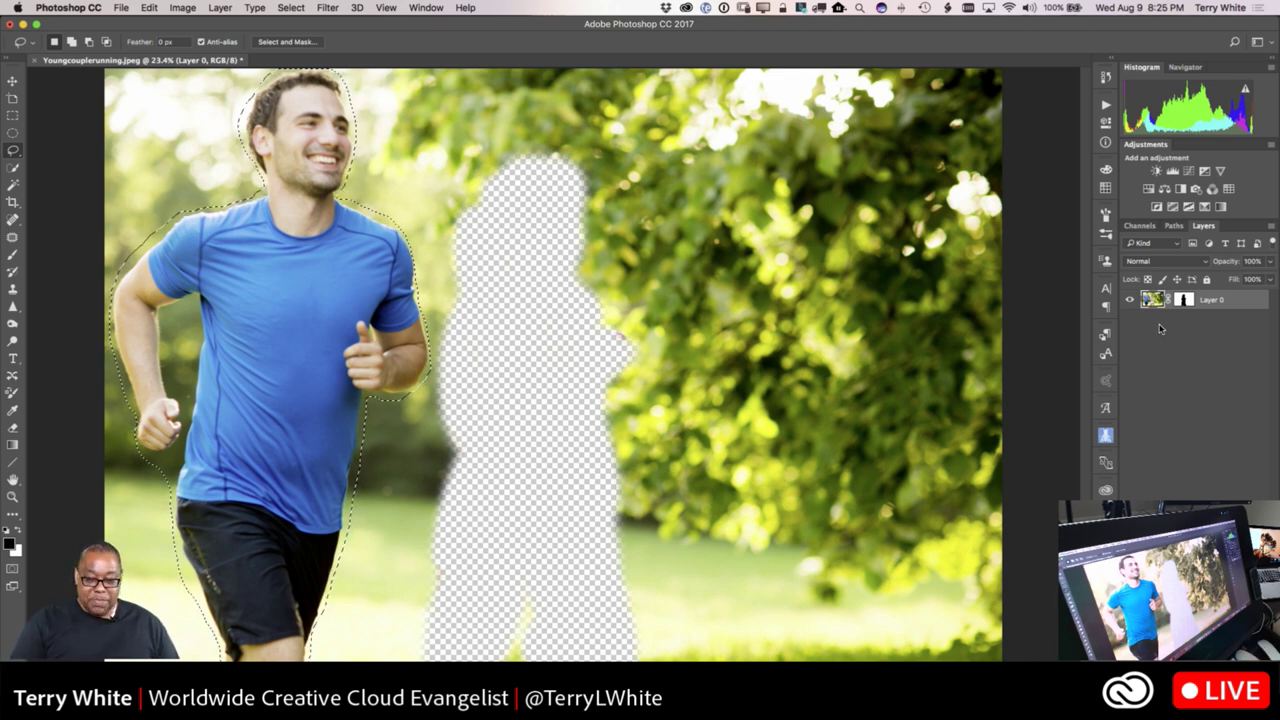
# Fill the man's selected area using Content-Aware contents in the Fill dialog.
pyautogui.hotkey('shift', 'BackSpace')
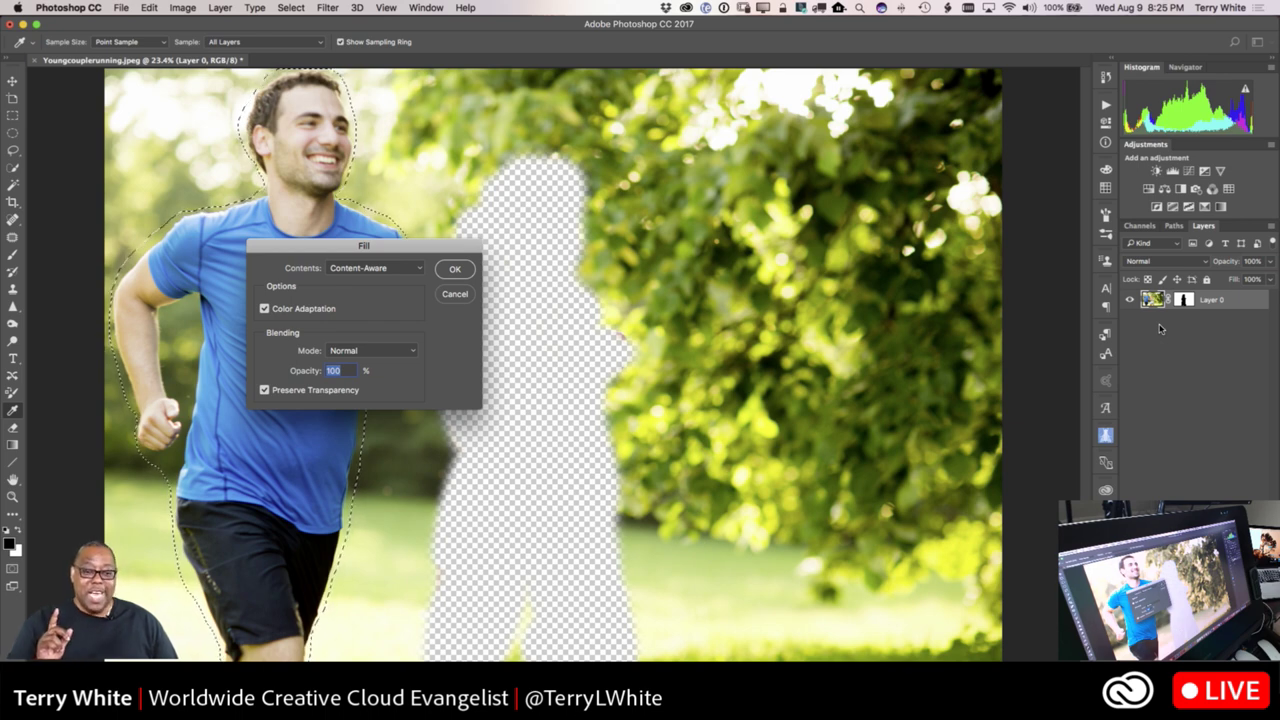
pyautogui.click(453, 269)
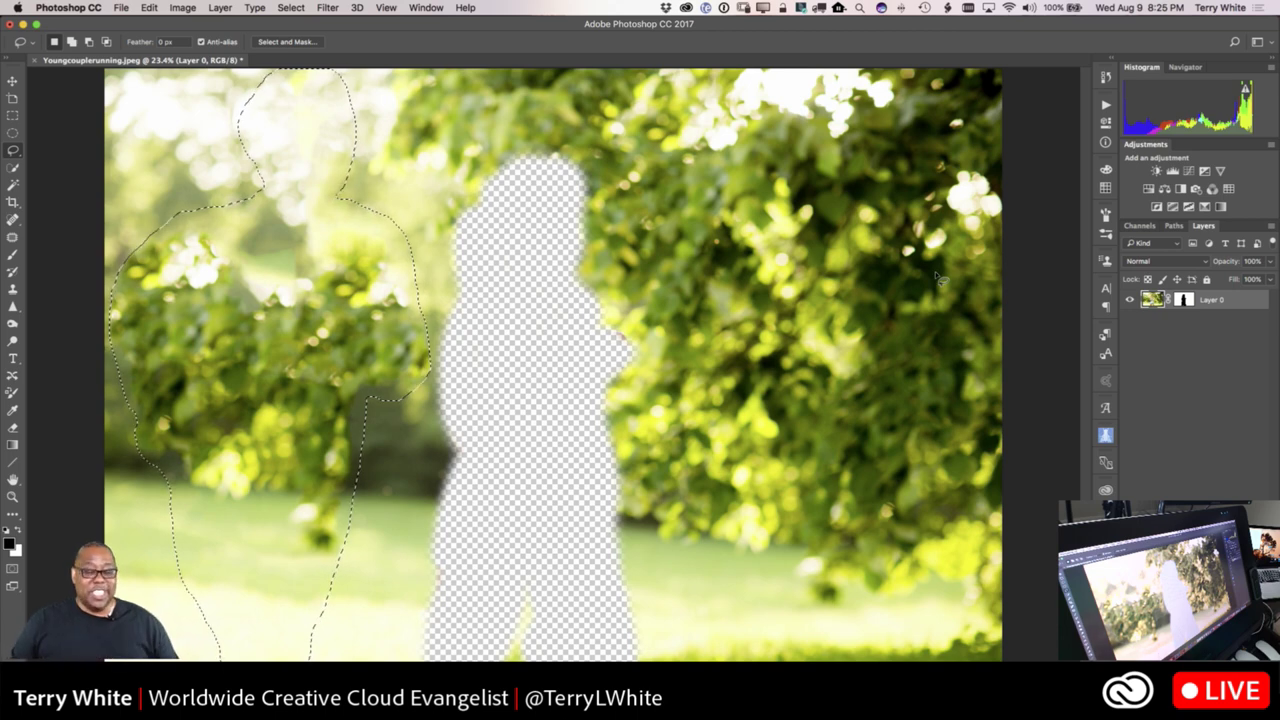
# Deselect, then disable Layer 0's layer mask so the woman reappears.
pyautogui.press('super+d')
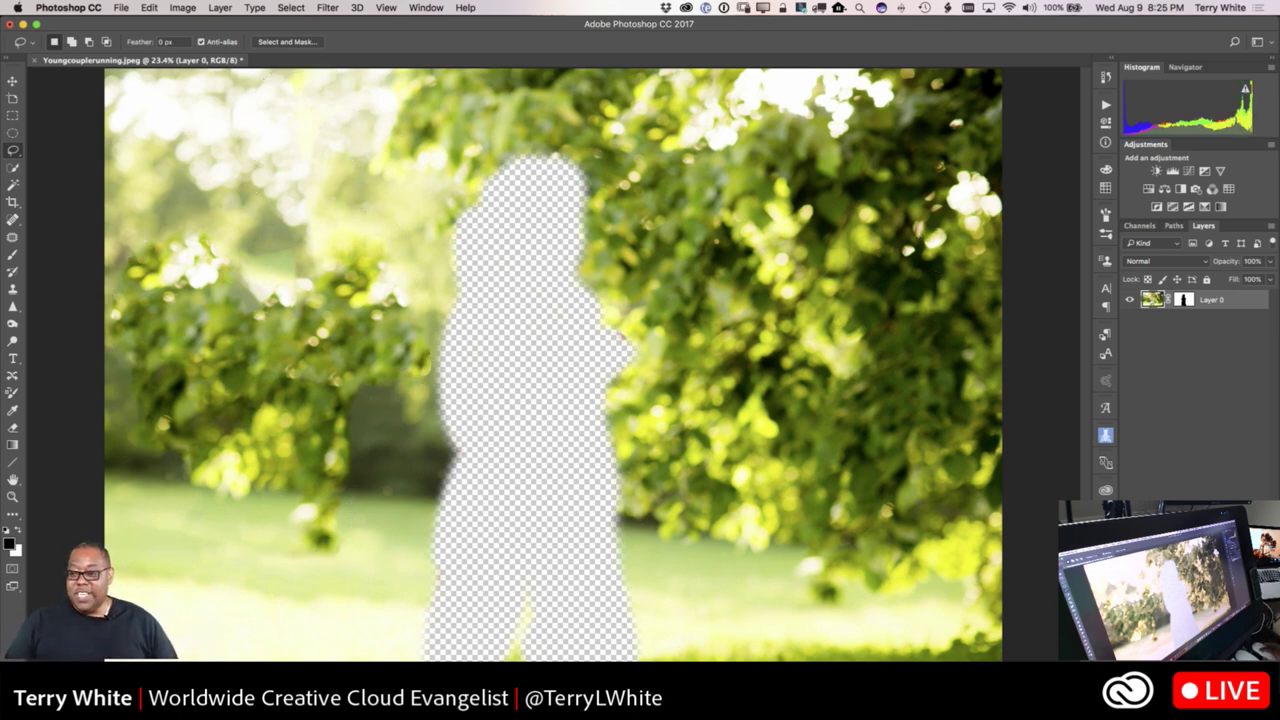
pyautogui.click(1183, 301)
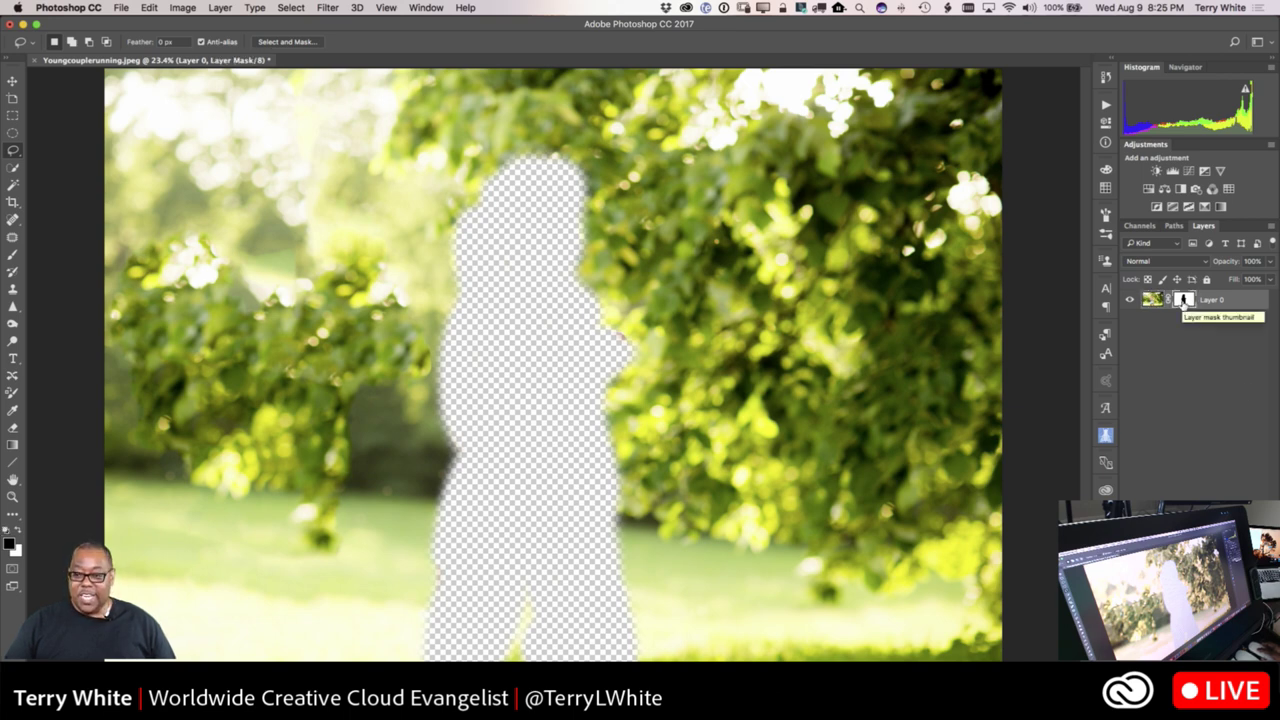
pyautogui.keyDown('shift'); pyautogui.click(1183, 302); pyautogui.keyUp('shift')
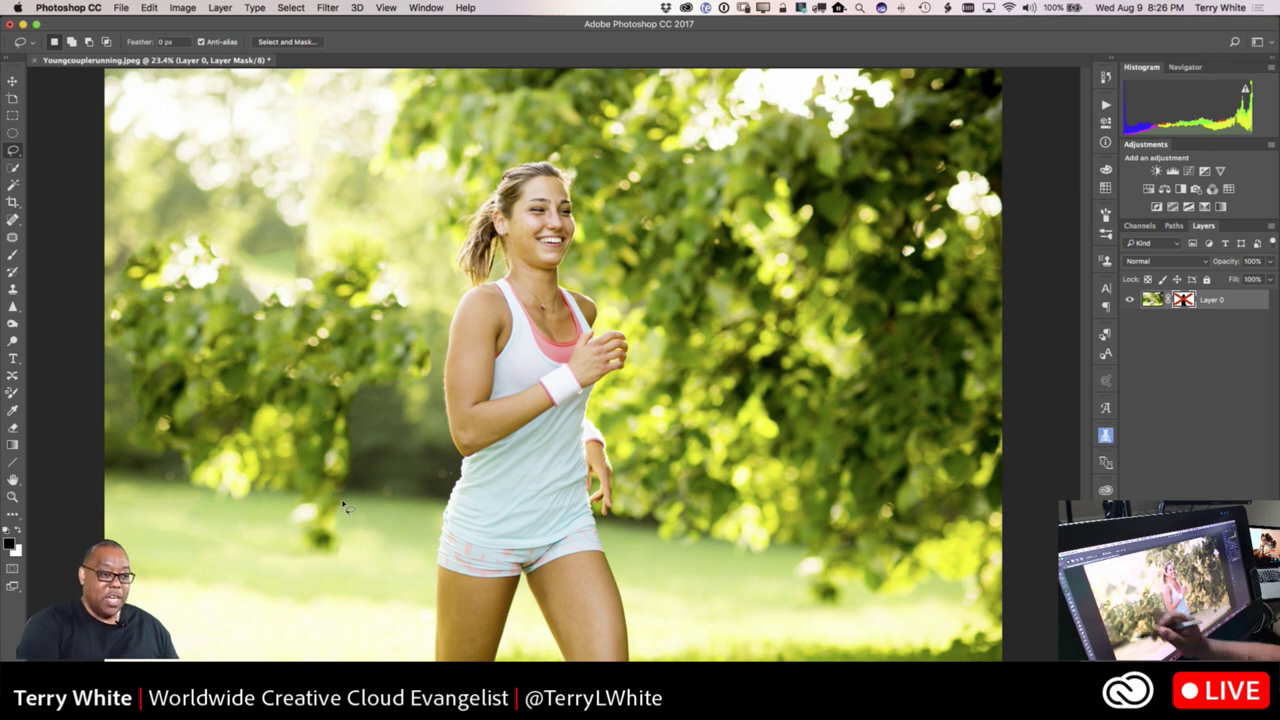
# Patch the dark grass blotch at lower left with the Patch tool, then deselect.
pyautogui.click(14, 239)
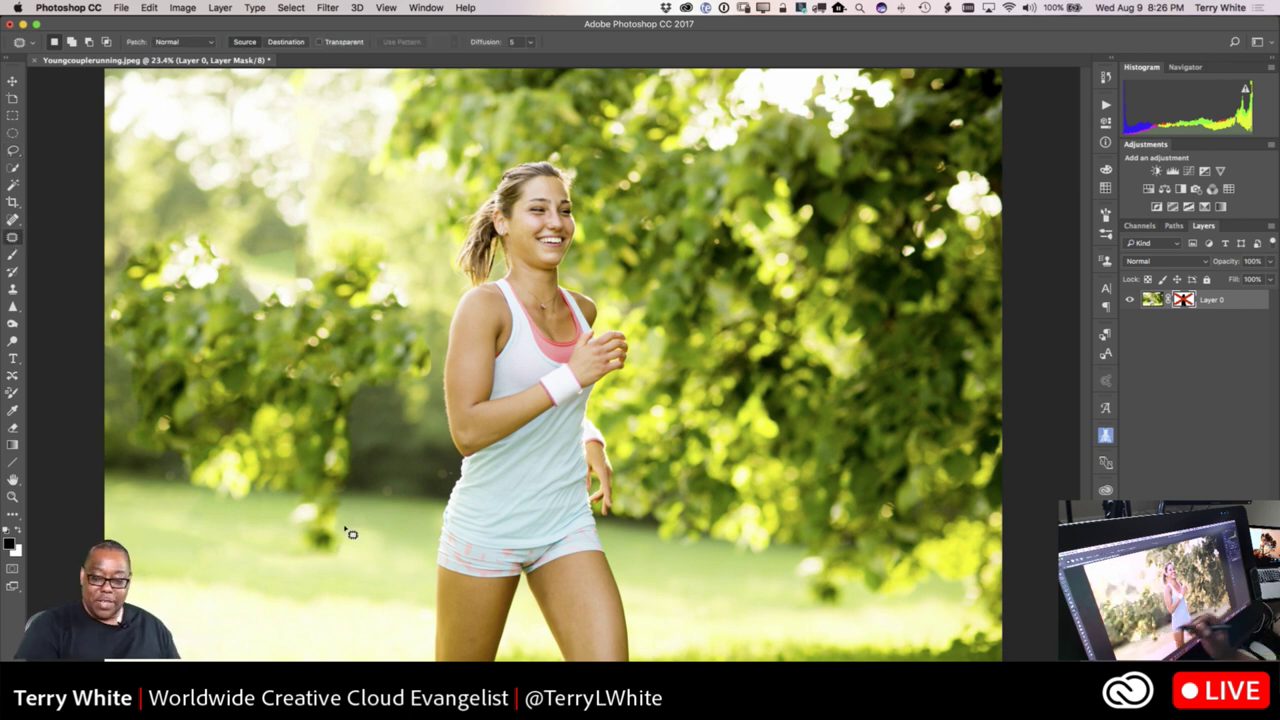
pyautogui.moveTo(348, 500)
pyautogui.mouseDown()
pyautogui.moveTo(293, 500)
pyautogui.moveTo(281, 528)
pyautogui.moveTo(290, 556)
pyautogui.moveTo(333, 571)
pyautogui.moveTo(352, 555)
pyautogui.moveTo(352, 513)
pyautogui.moveTo(339, 553)
pyautogui.moveTo(227, 552)
pyautogui.moveTo(295, 545)
pyautogui.moveTo(231, 551)
pyautogui.mouseUp()
pyautogui.click(1152, 299)
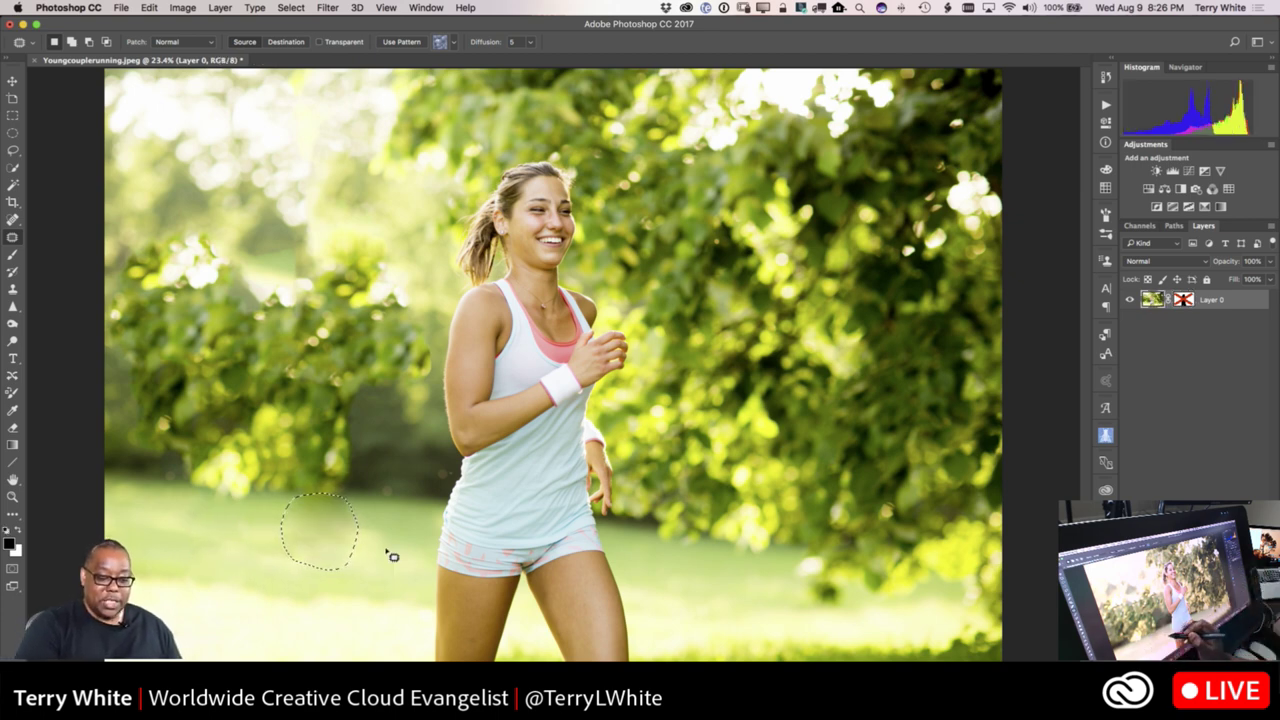
pyautogui.press('super+d')
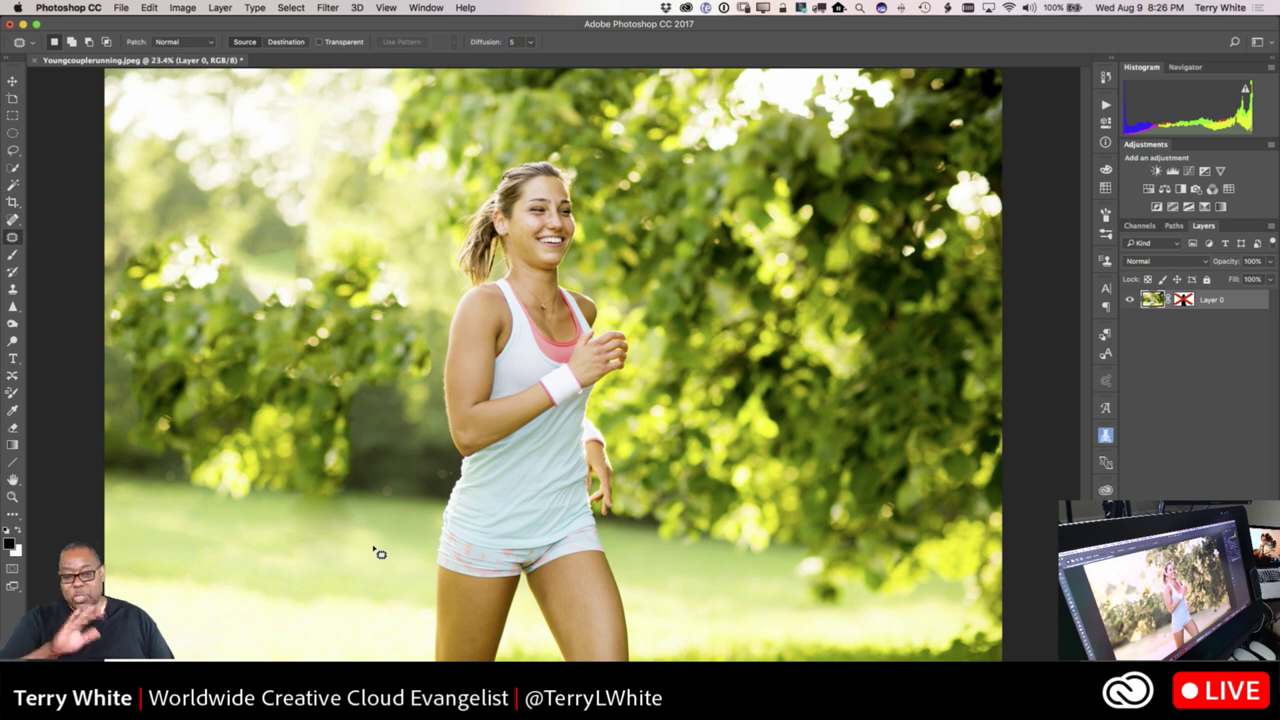